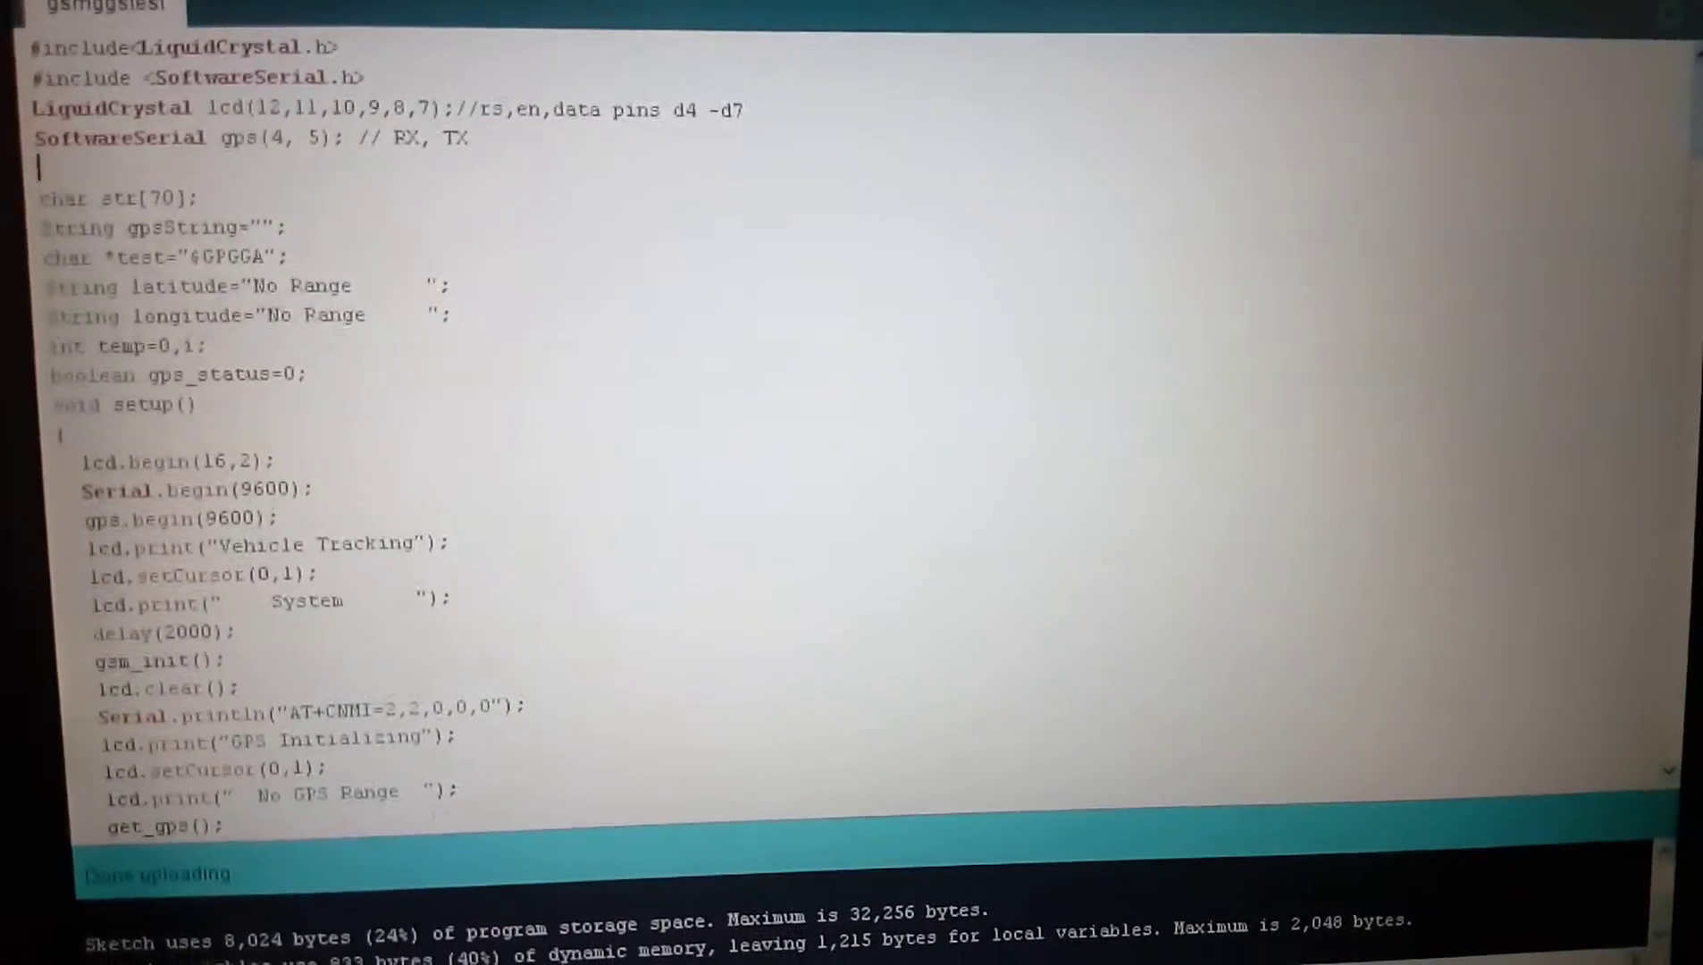
{"action": "scroll", "coordinate": [1668, 256], "scroll_direction": "down", "scroll_amount": 10}
{"action": "scroll", "coordinate": [1667, 256], "scroll_direction": "down", "scroll_amount": 6}
{"action": "scroll", "coordinate": [1668, 256], "scroll_direction": "down", "scroll_amount": 1}
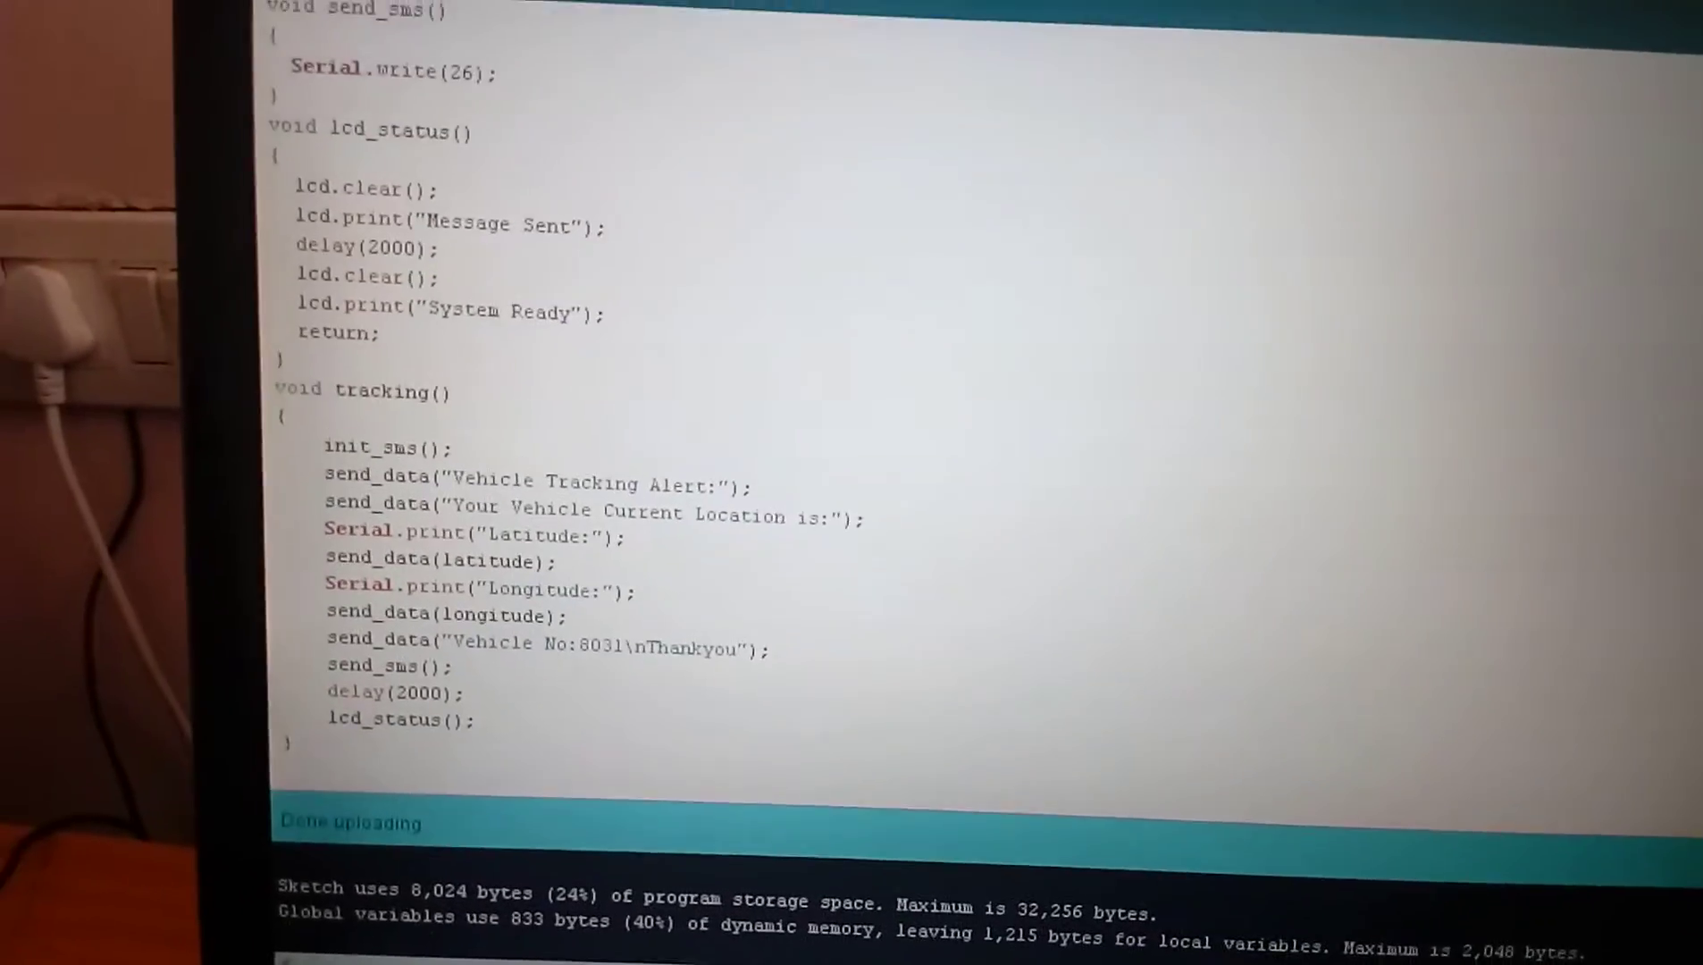
{"action": "scroll", "coordinate": [654, 795], "scroll_direction": "up", "scroll_amount": 10}
{"action": "scroll", "coordinate": [654, 795], "scroll_direction": "up", "scroll_amount": 5}
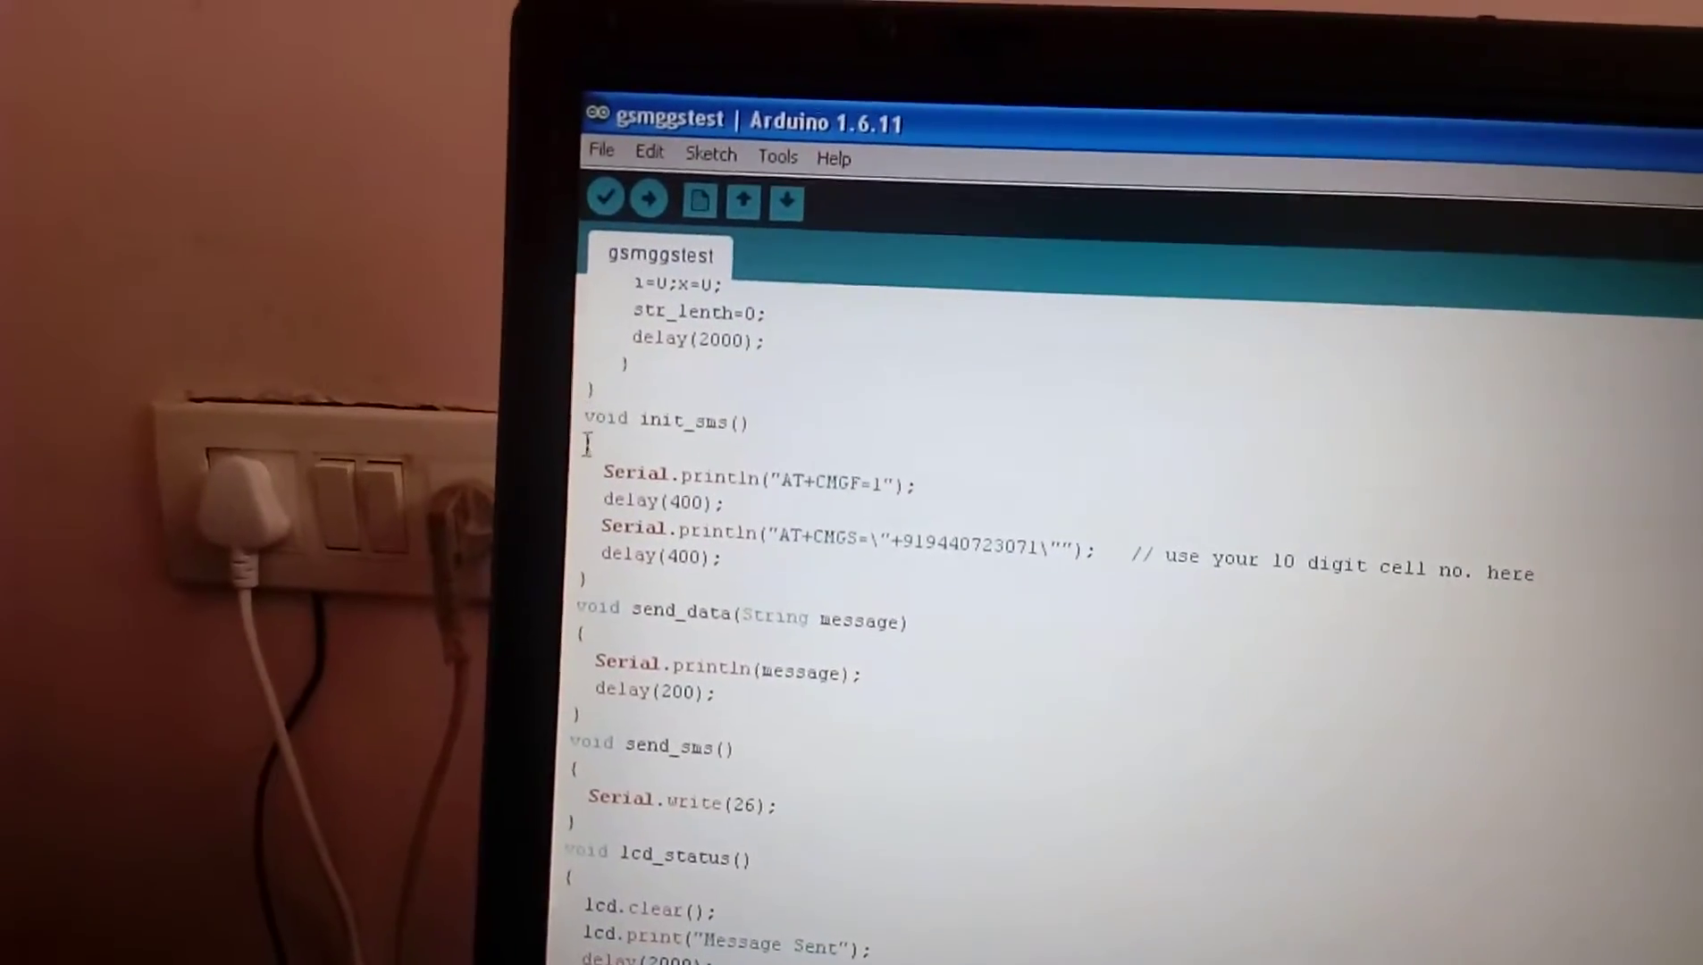
- Select the whole init_sms() function and paste a duplicate copy below it
{"action": "left_click_drag", "start_coordinate": [582, 417], "coordinate": [599, 589]}
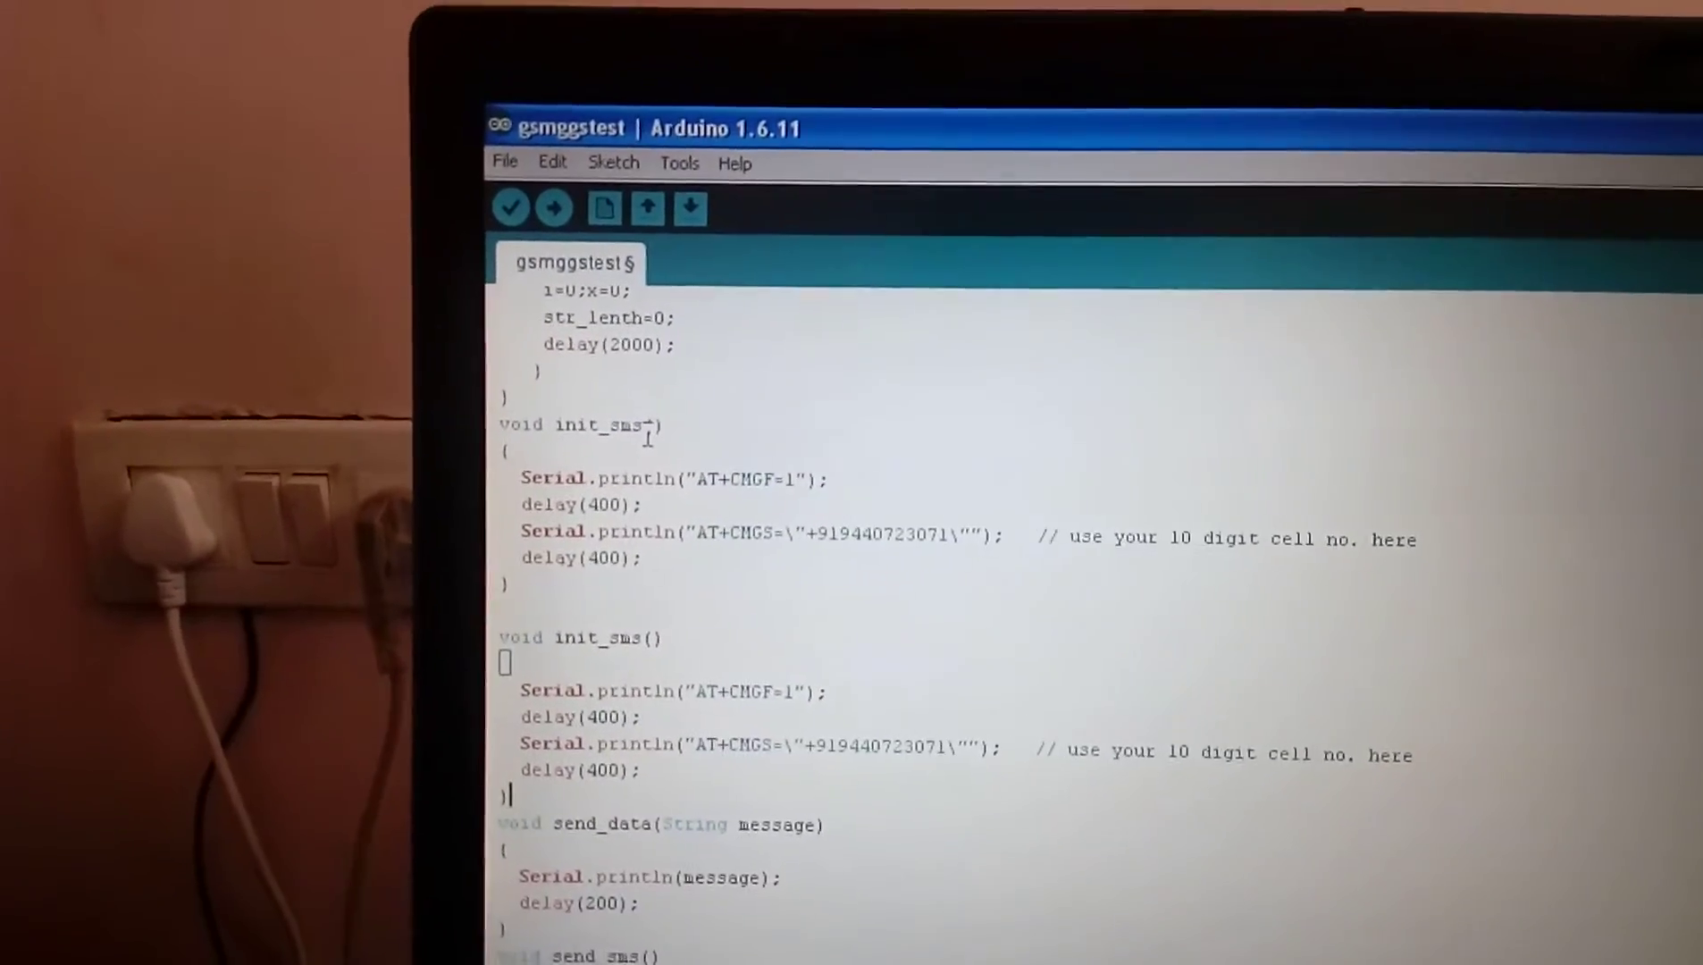
- Rename the copies init_sms1() and init_sms2(), and replace the phone number in init_sms2's CMGS line
{"action": "left_click", "coordinate": [640, 427]}
{"action": "type", "text": "1"}
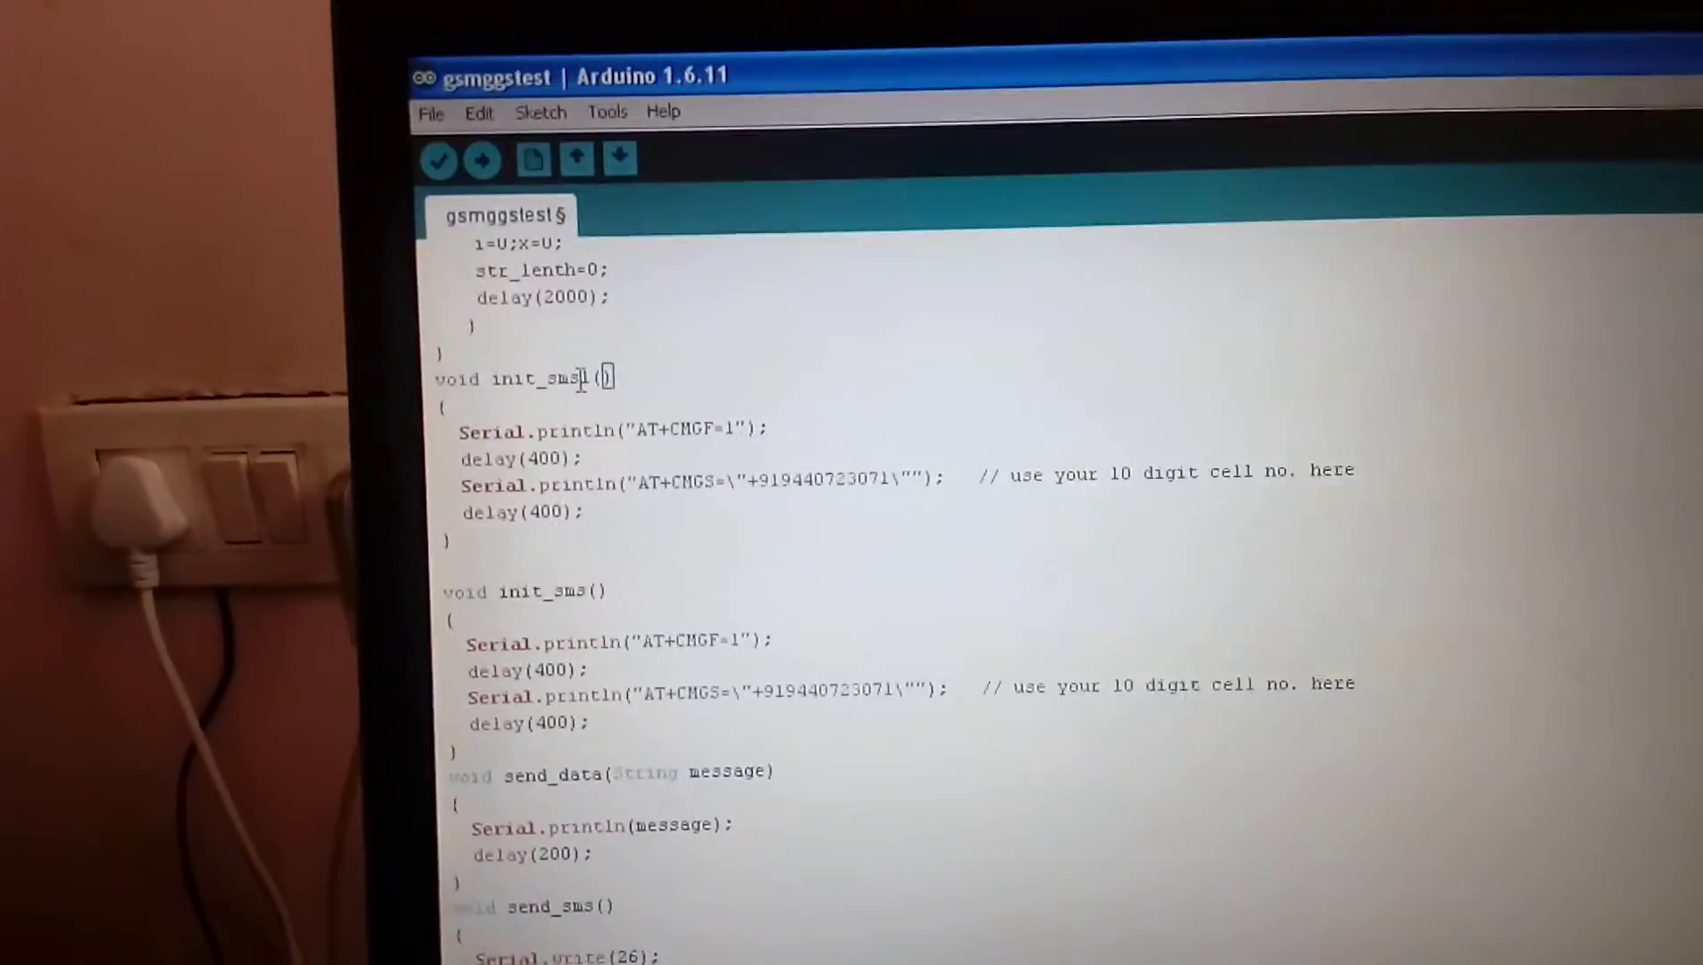
{"action": "left_click", "coordinate": [604, 611]}
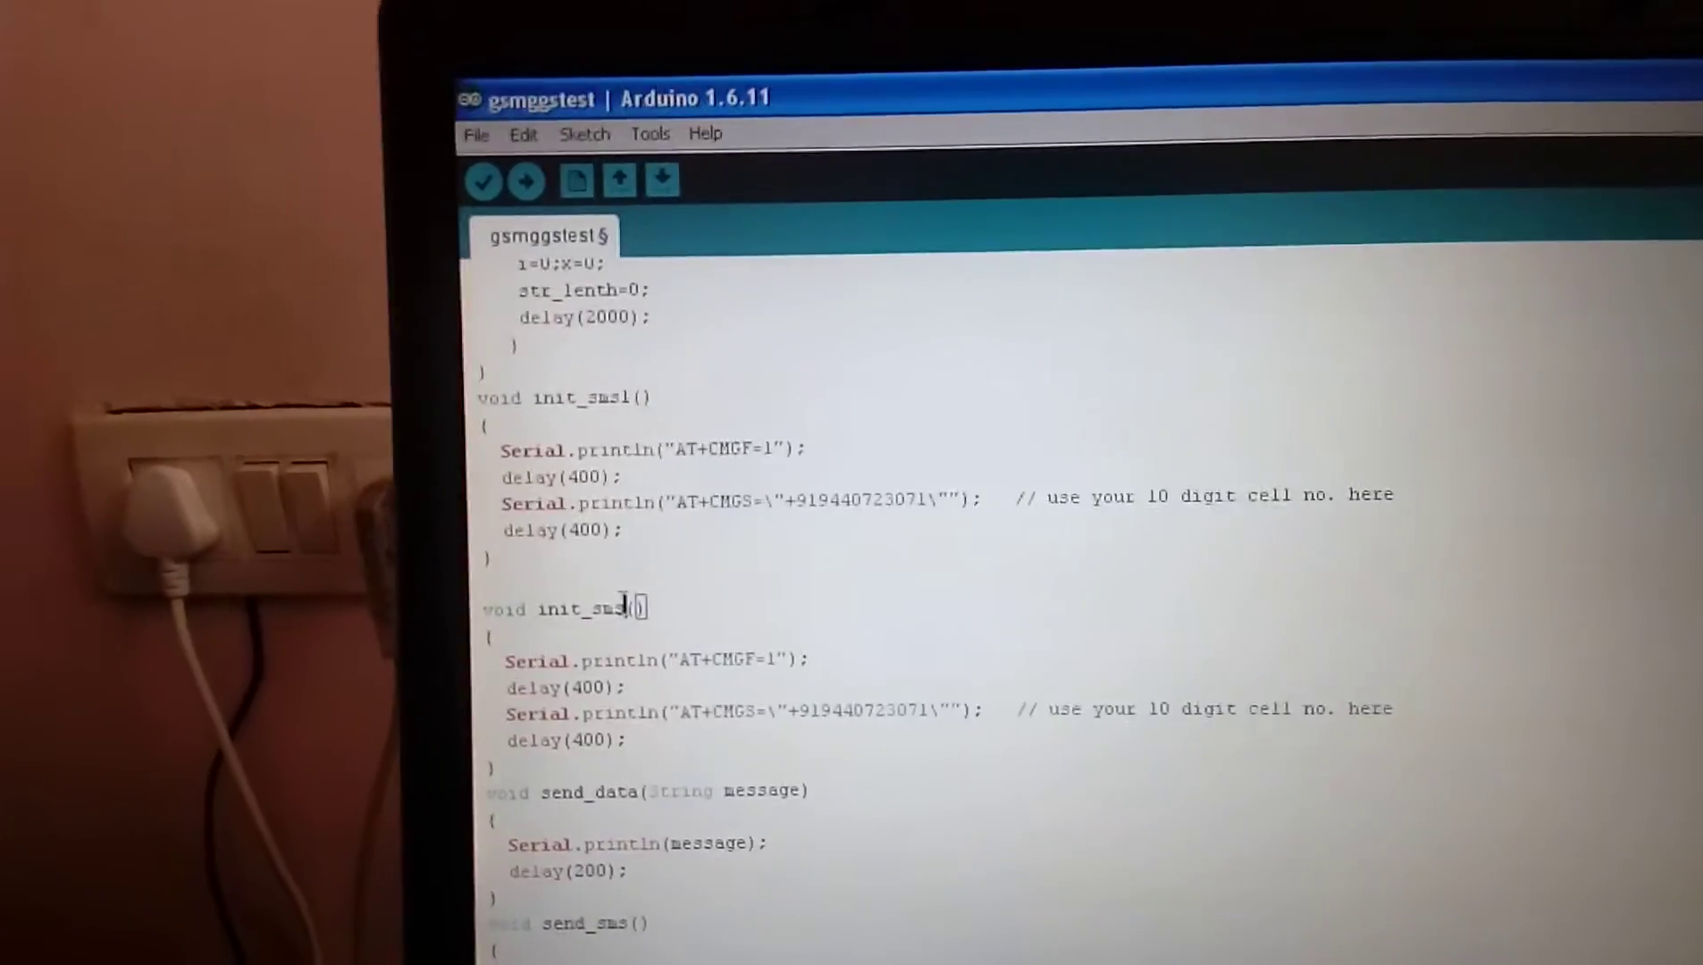
{"action": "type", "text": "2"}
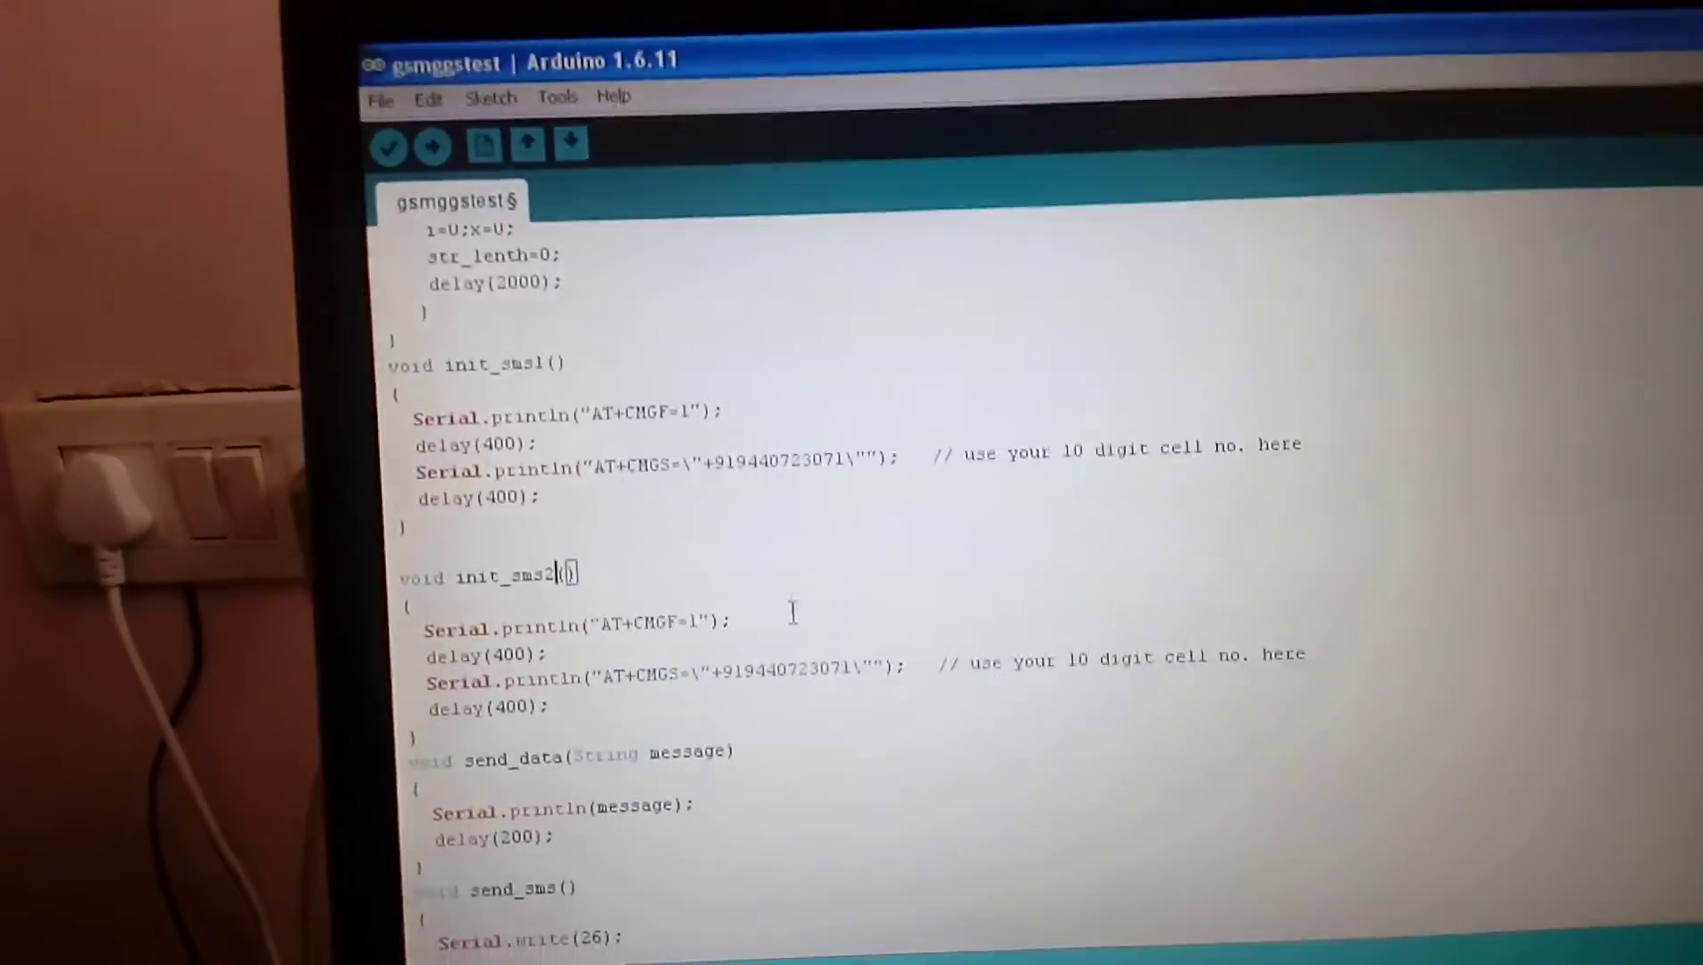
{"action": "left_click", "coordinate": [893, 720]}
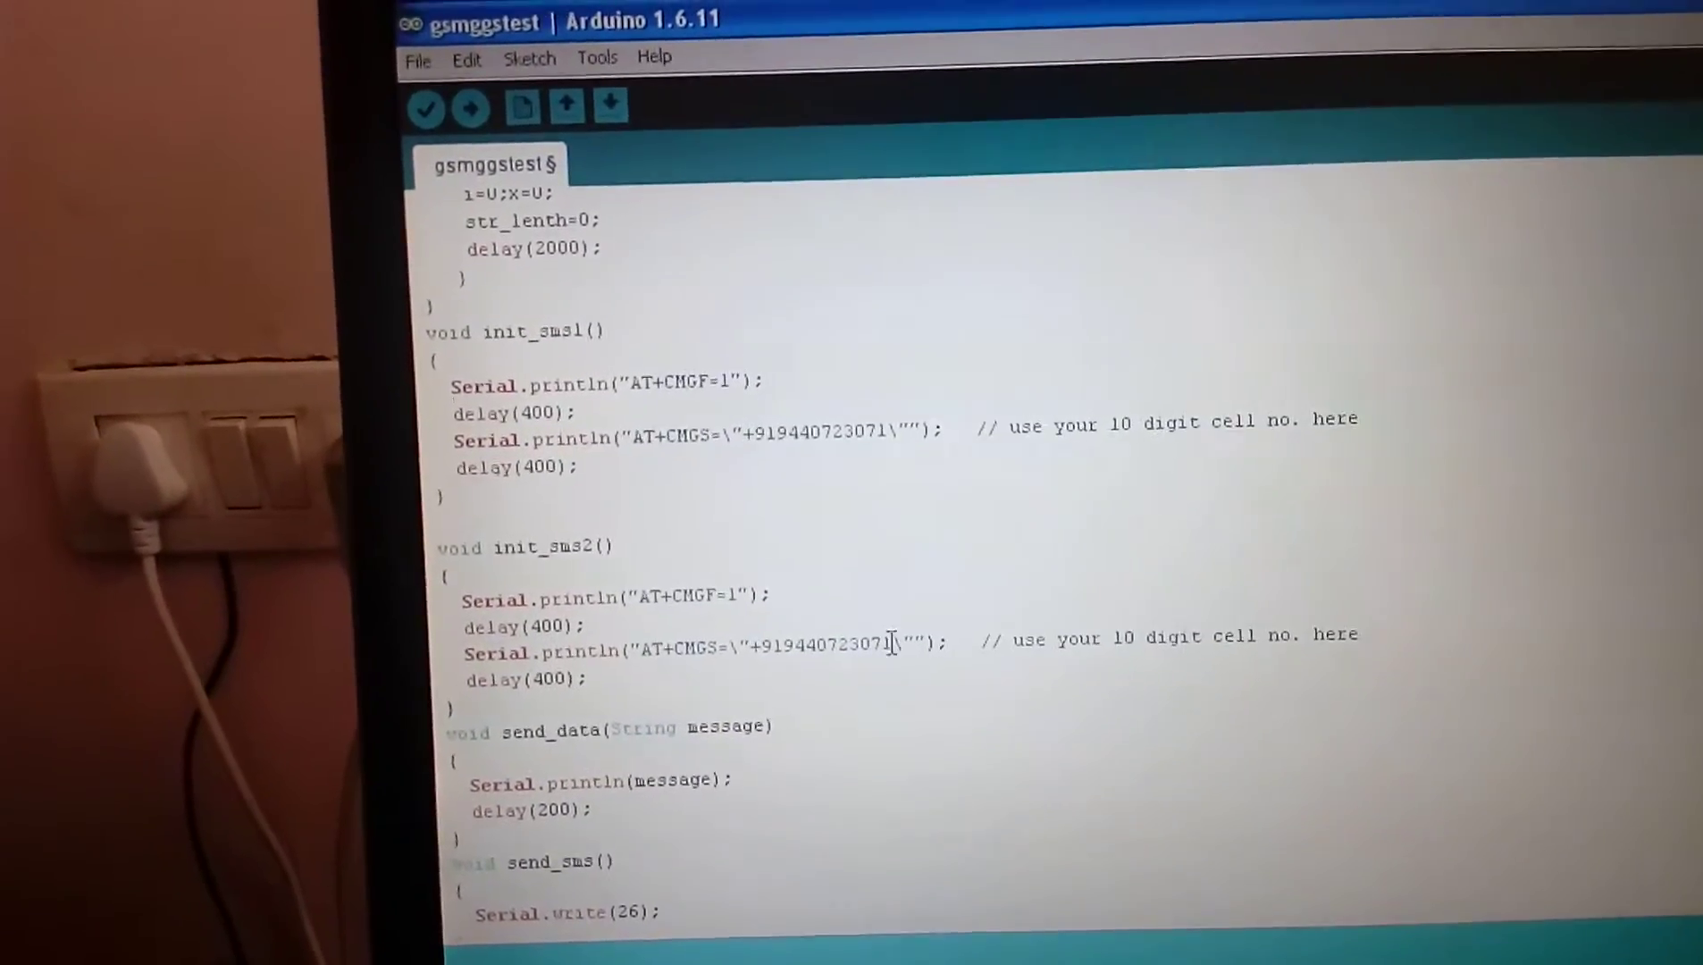
{"action": "key", "text": "BackSpace"}
{"action": "key", "text": "BackSpace"}
{"action": "key", "text": "BackSpace"}
{"action": "key", "text": "BackSpace"}
{"action": "key", "text": "BackSpace"}
{"action": "key", "text": "BackSpace"}
{"action": "key", "text": "BackSpace"}
{"action": "key", "text": "BackSpace"}
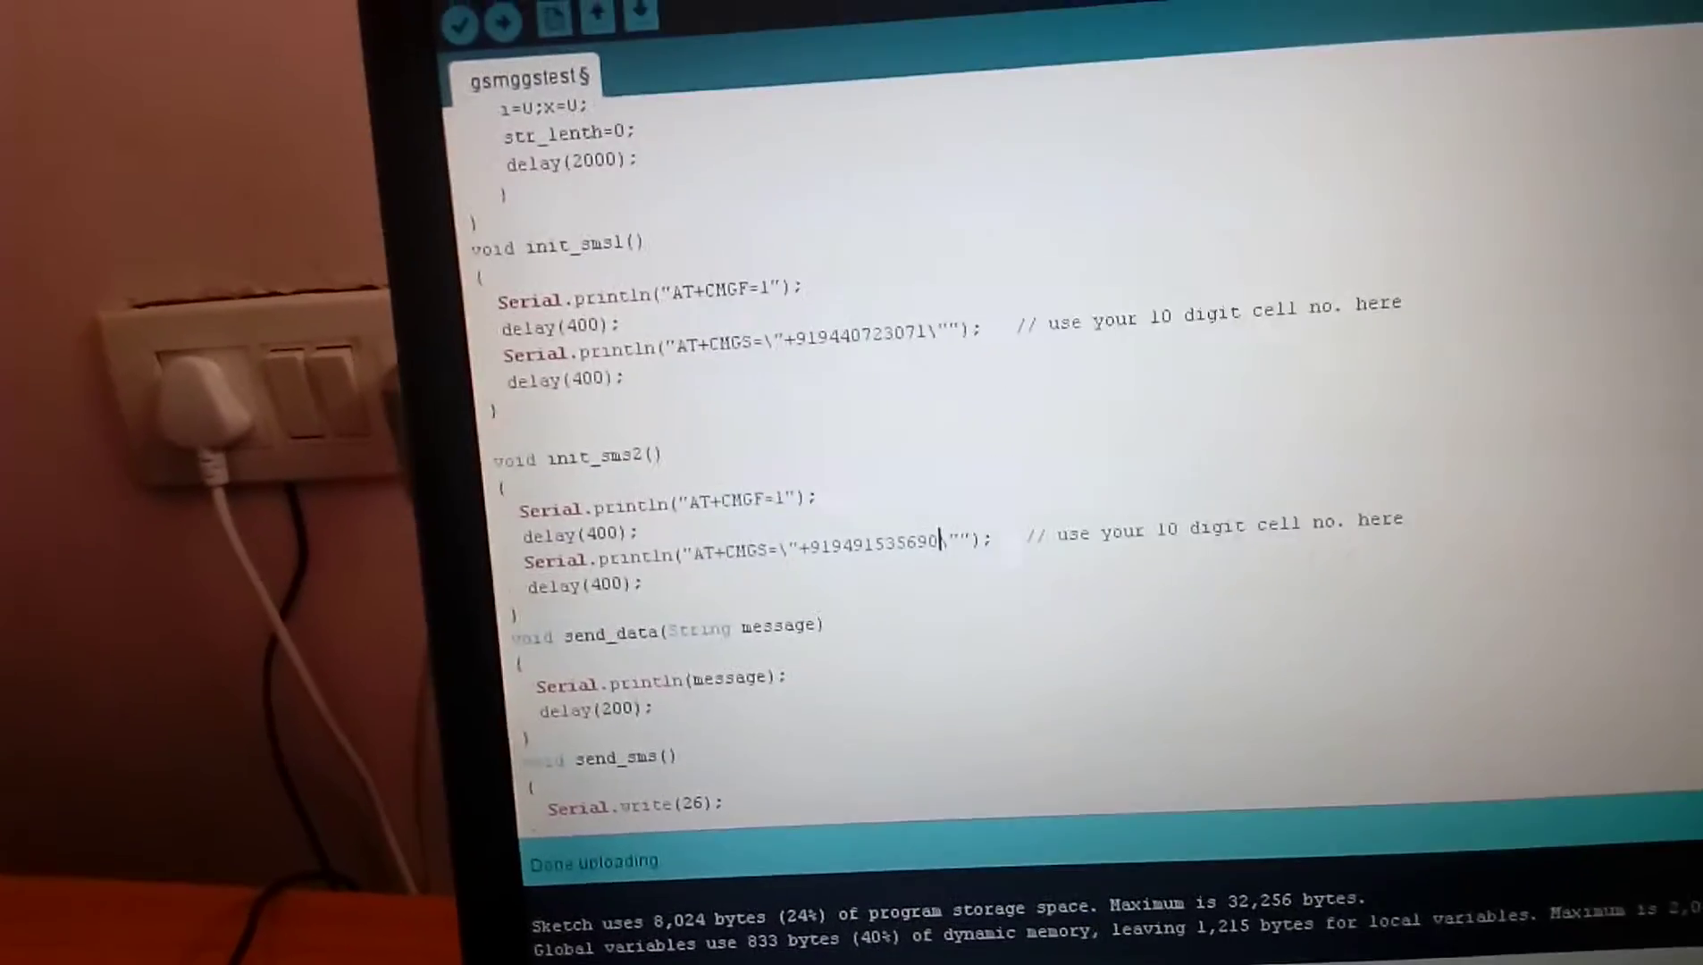
{"action": "scroll", "coordinate": [1064, 465], "scroll_direction": "down", "scroll_amount": 7}
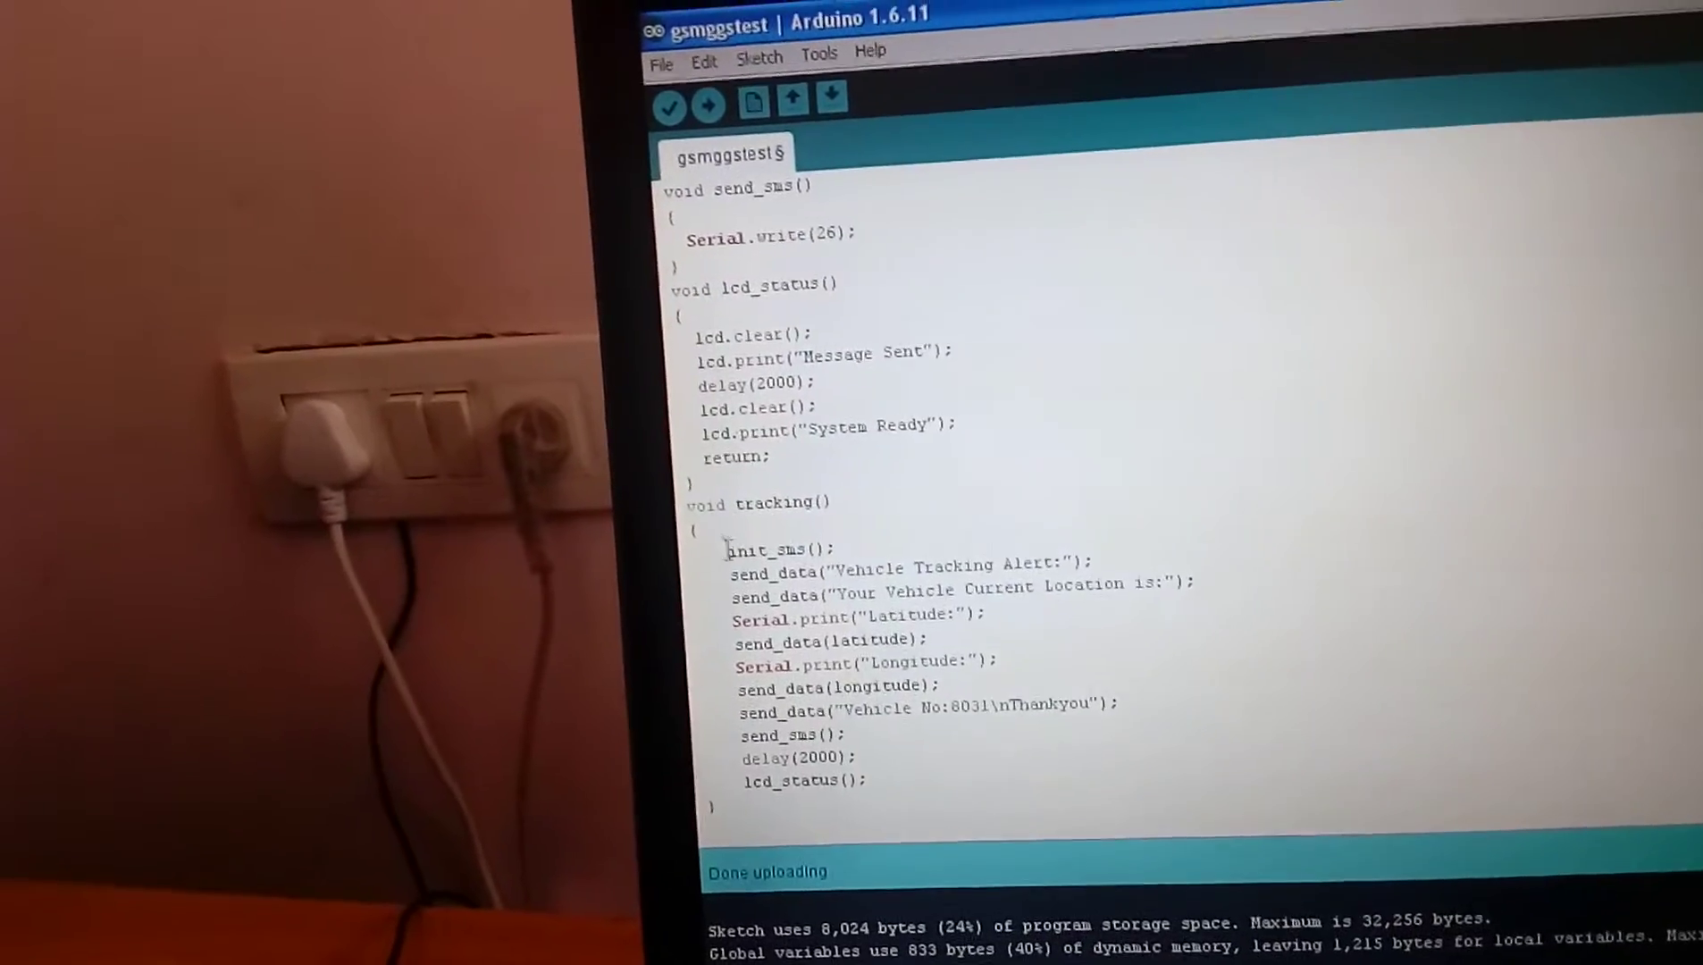
- Duplicate the SMS alert block in tracking() and update its init_sms calls to the numbered names
{"action": "left_click_drag", "start_coordinate": [796, 730], "coordinate": [830, 775]}
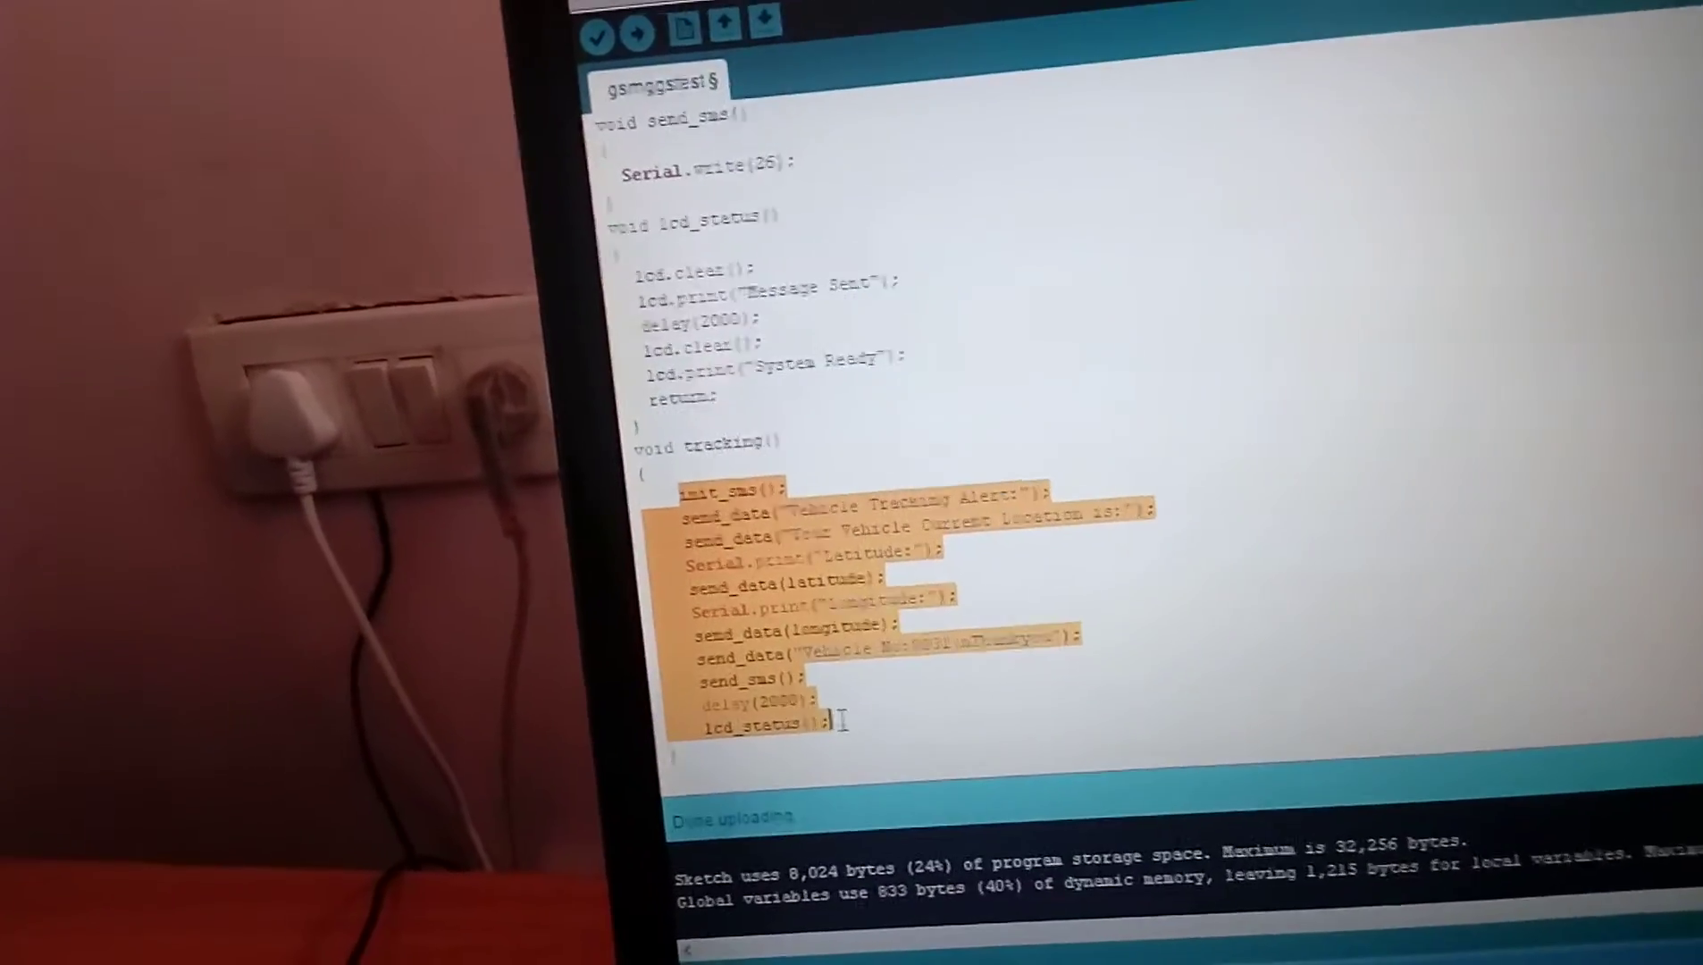
{"action": "left_click", "coordinate": [841, 719]}
{"action": "type", "text": "init_sms2();"}
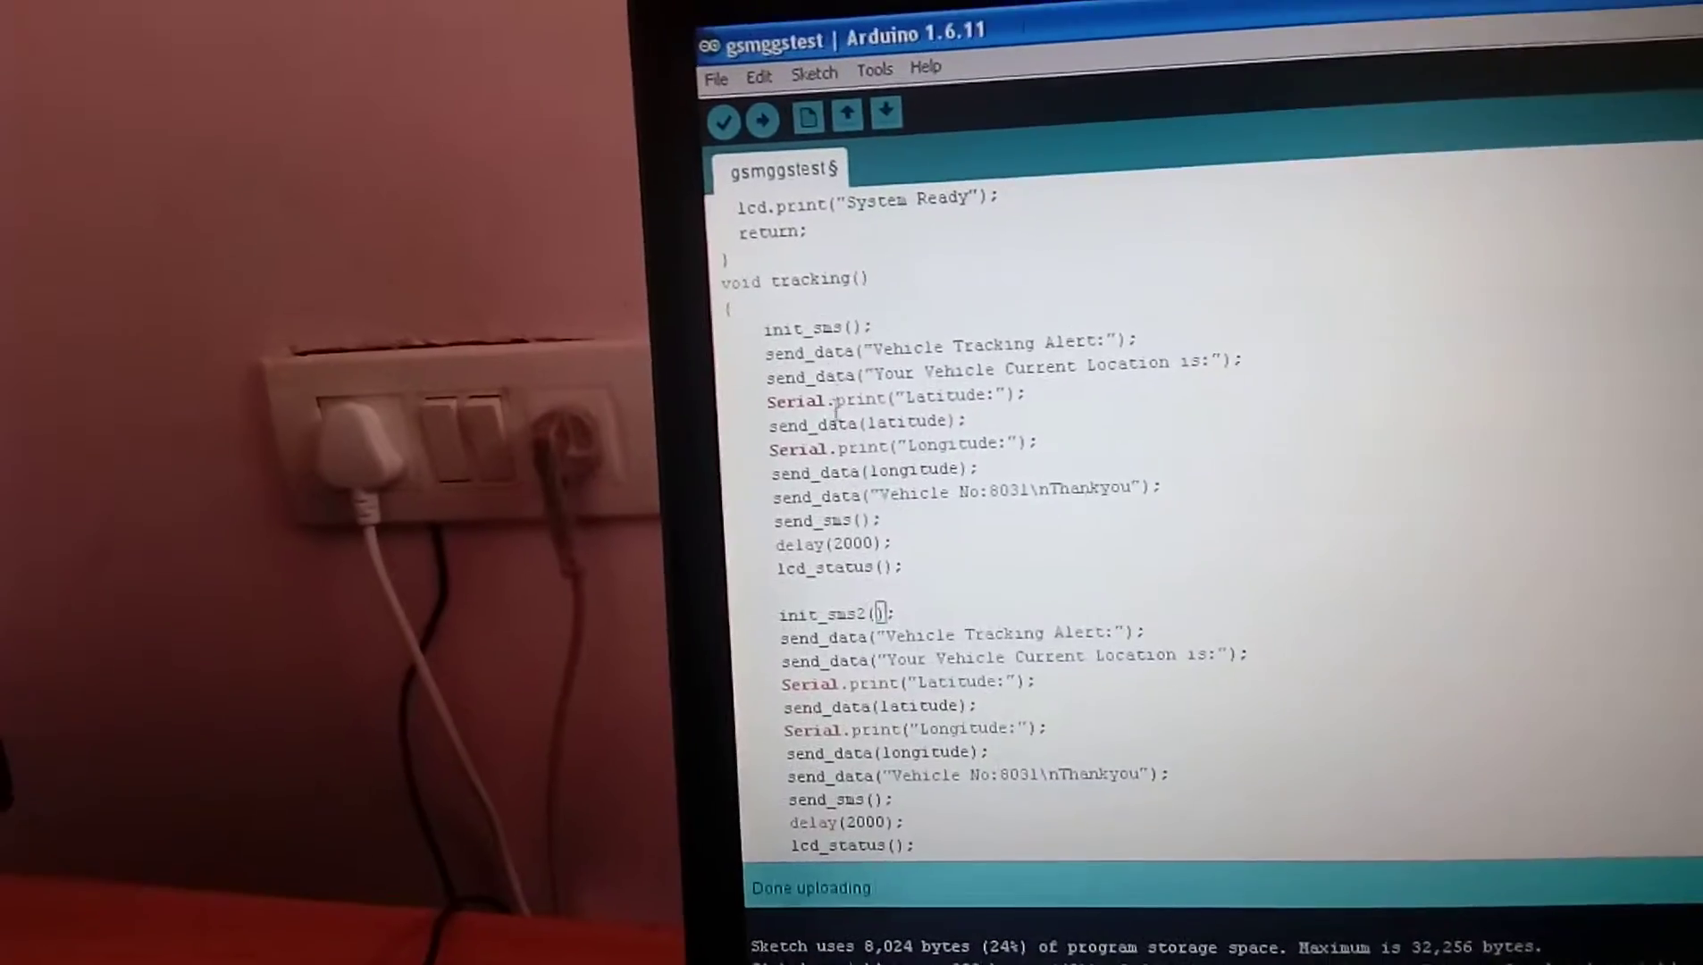
{"action": "left_click", "coordinate": [844, 327]}
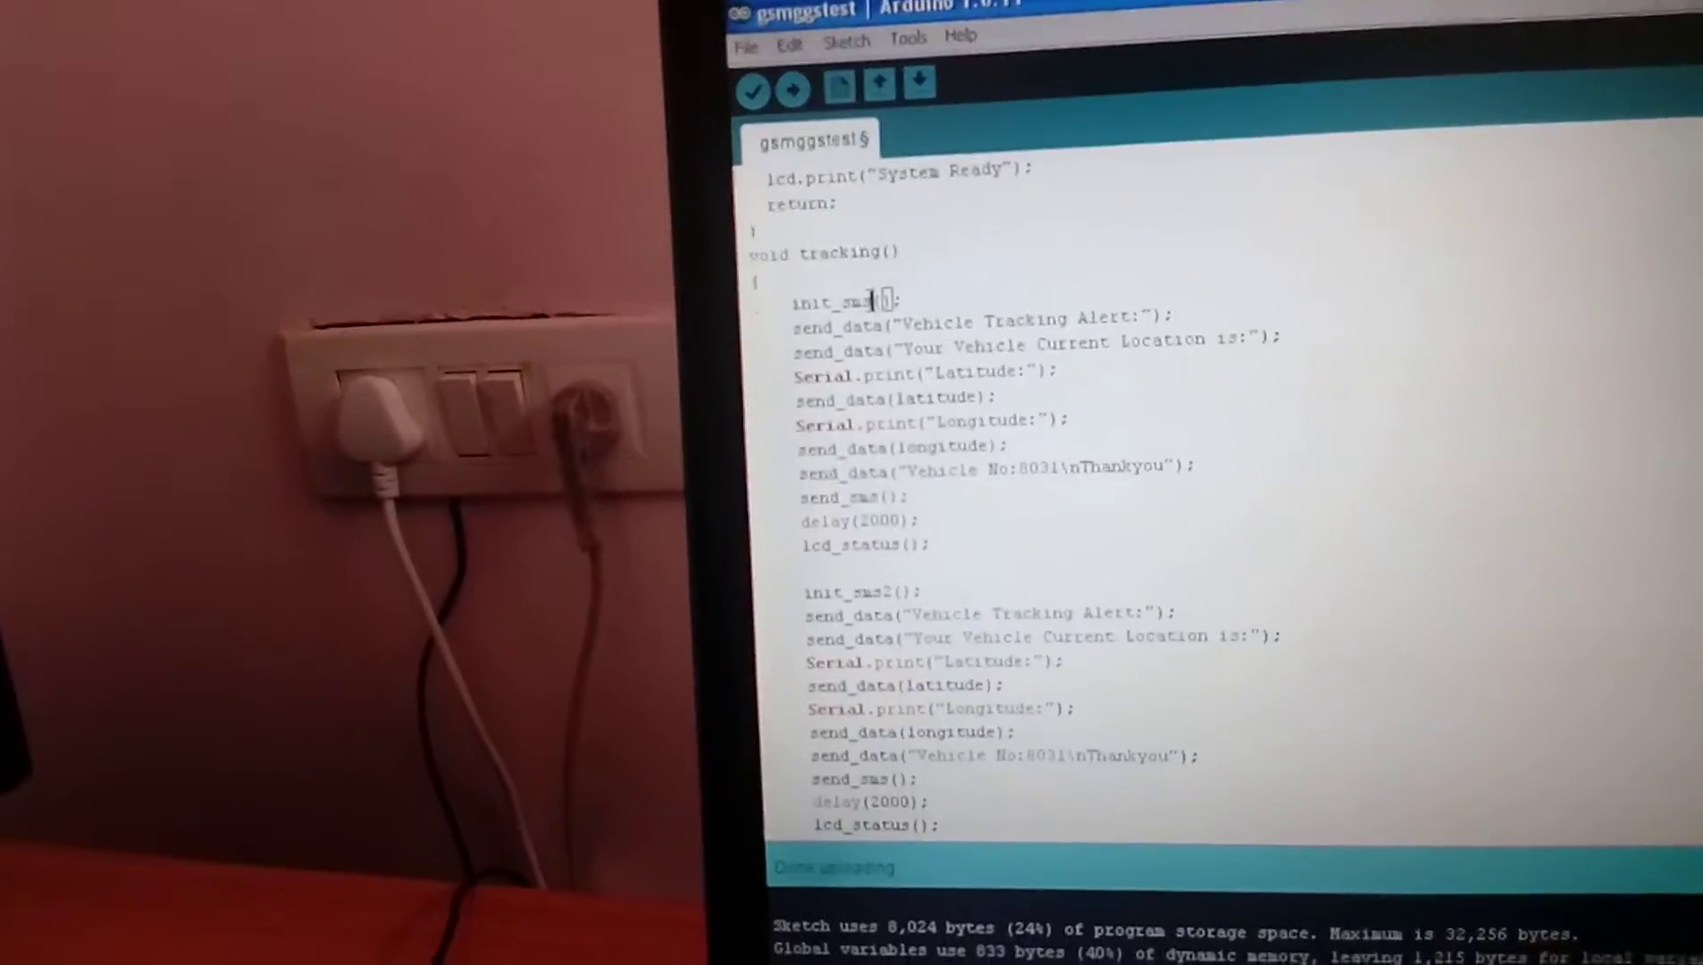